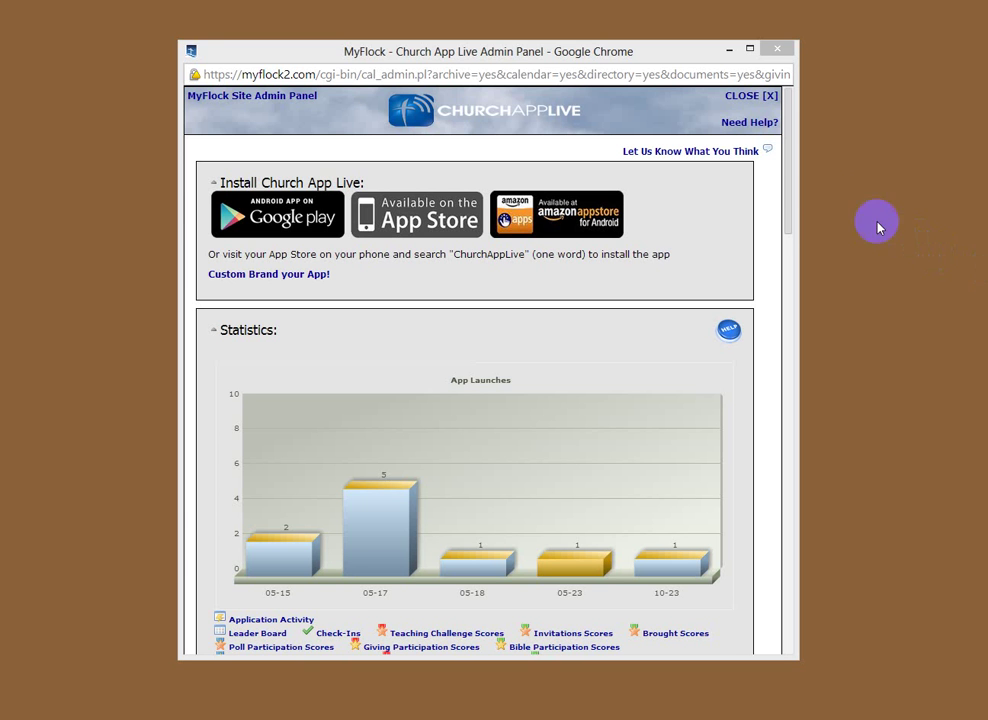
Open the forms manager from the app's feature list and start building a new form.
drag(790, 181, 789, 468)
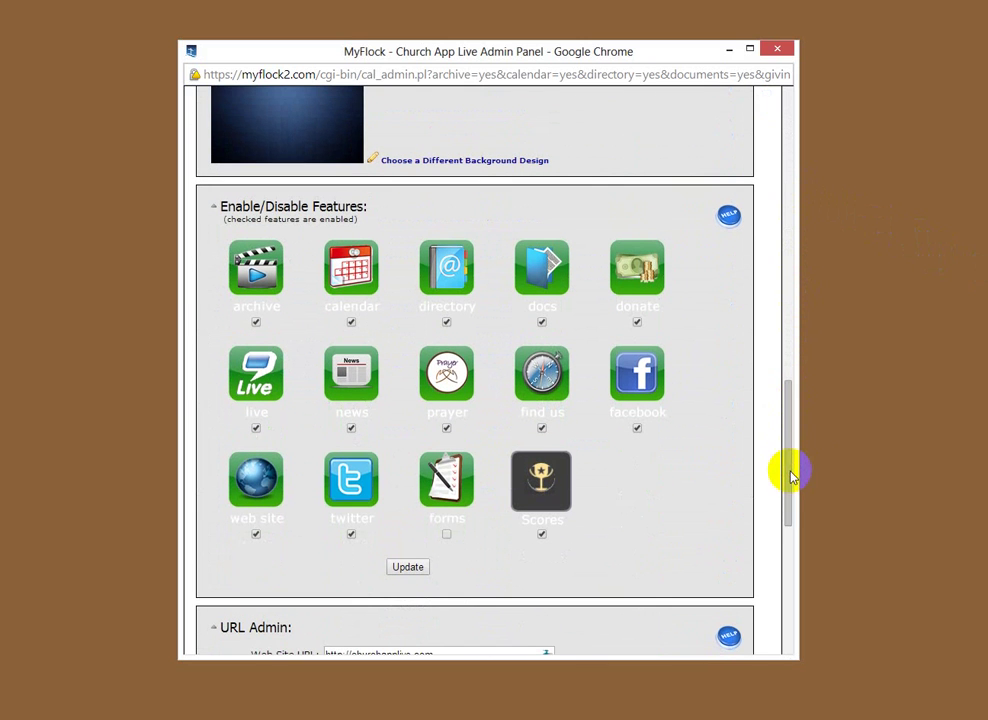
click(462, 488)
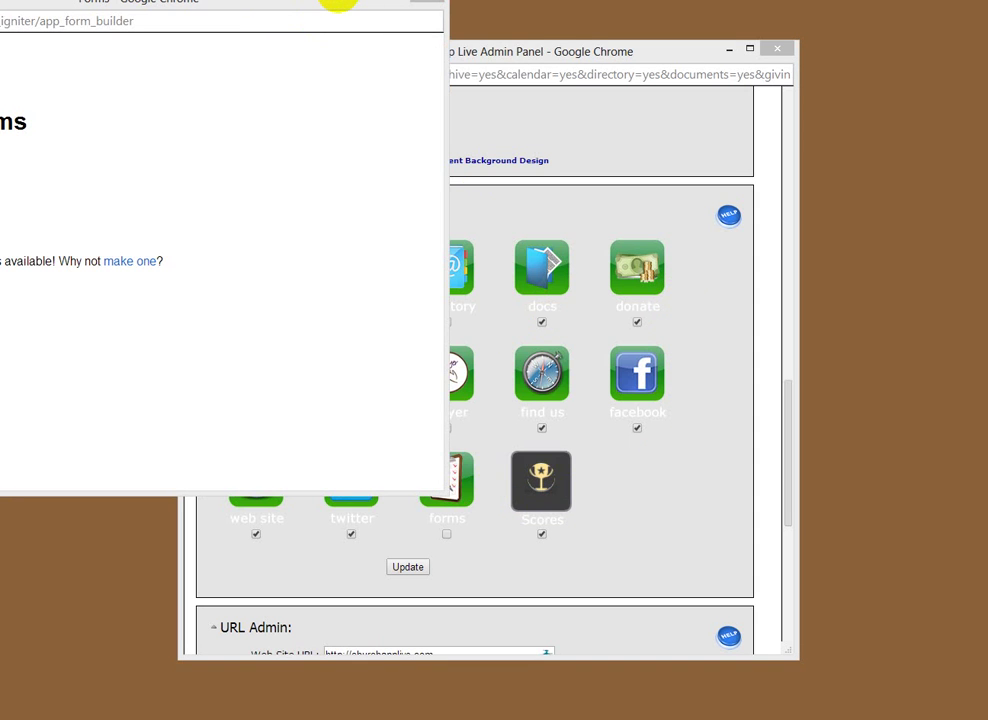
drag(342, 2, 686, 110)
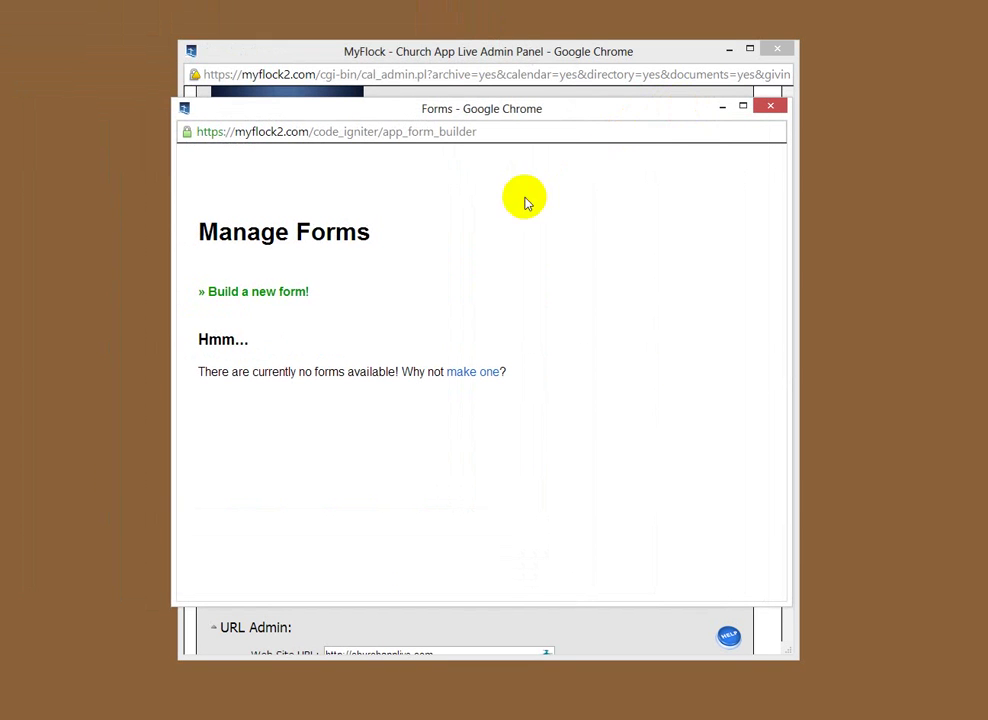
click(282, 293)
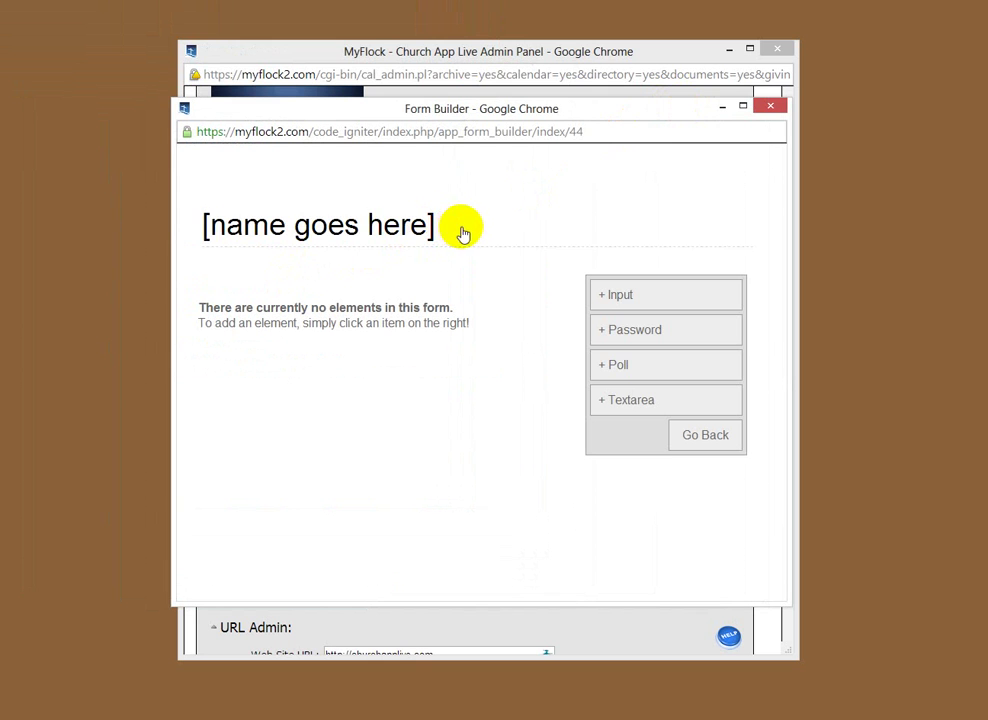
Name the new form Connection Card.
drag(463, 233, 178, 227)
text(C)
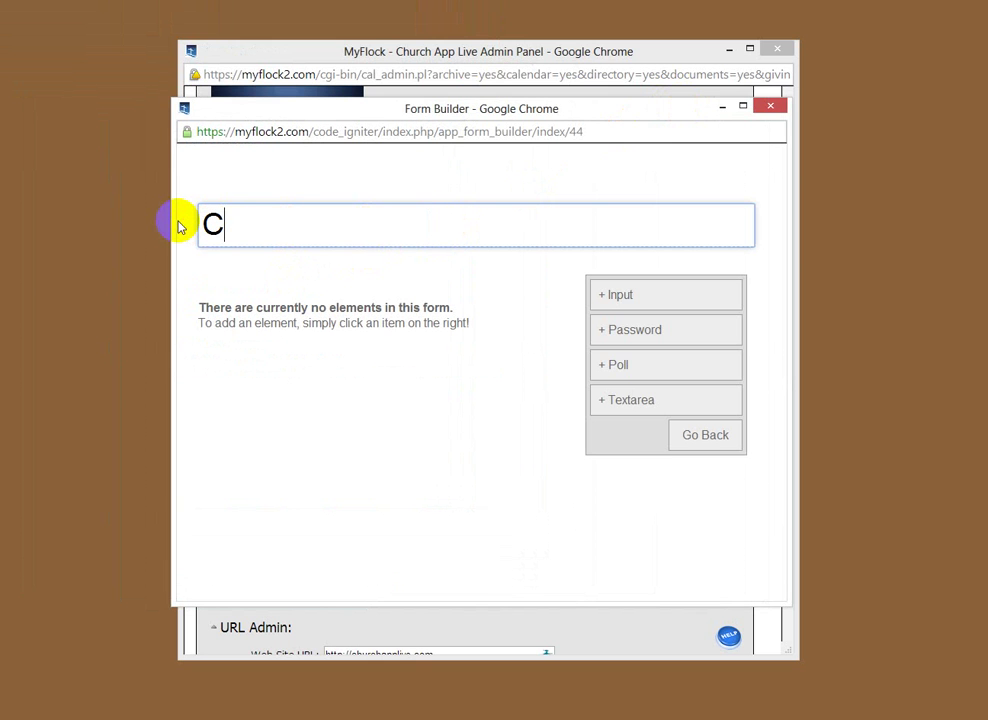
text(onnection Card)
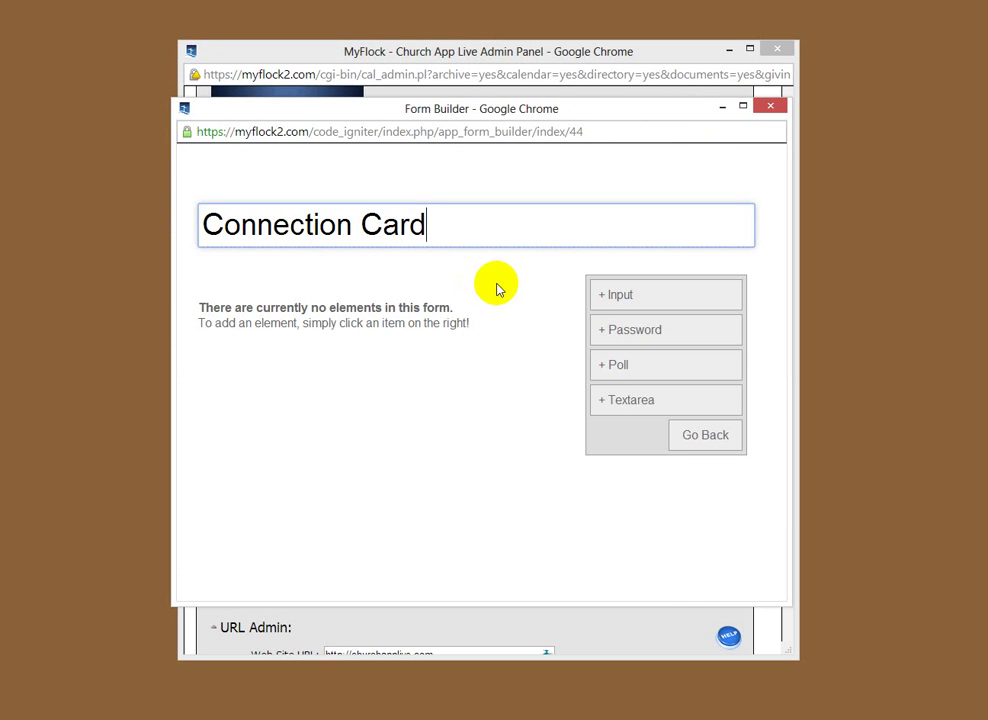
Add an input field with the question Name and the description "This is where you put your name".
click(615, 296)
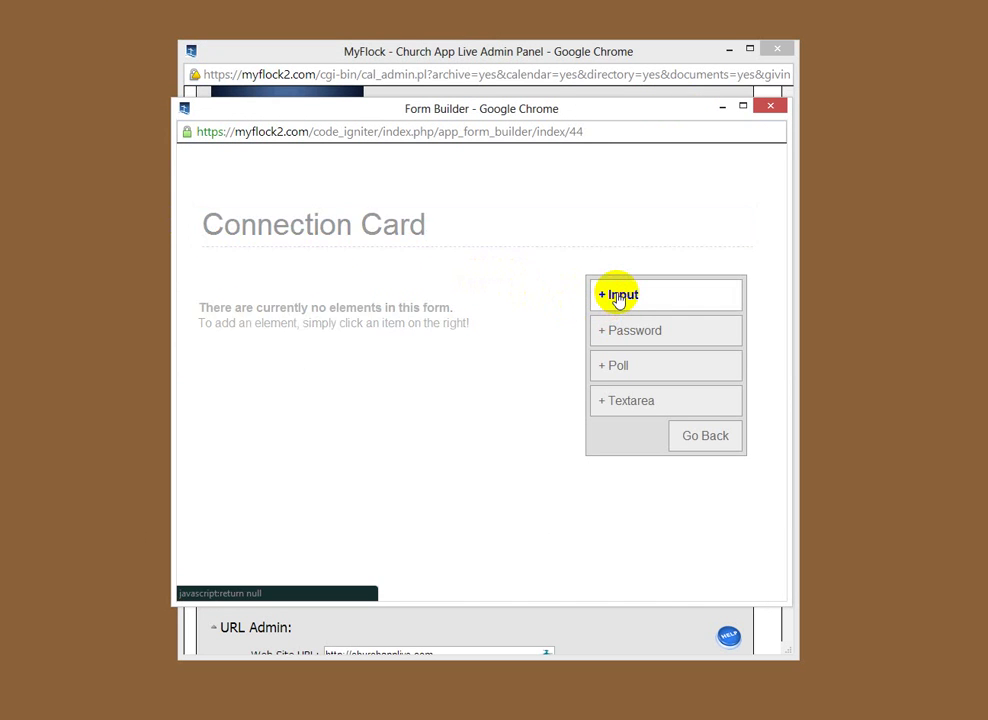
click(318, 312)
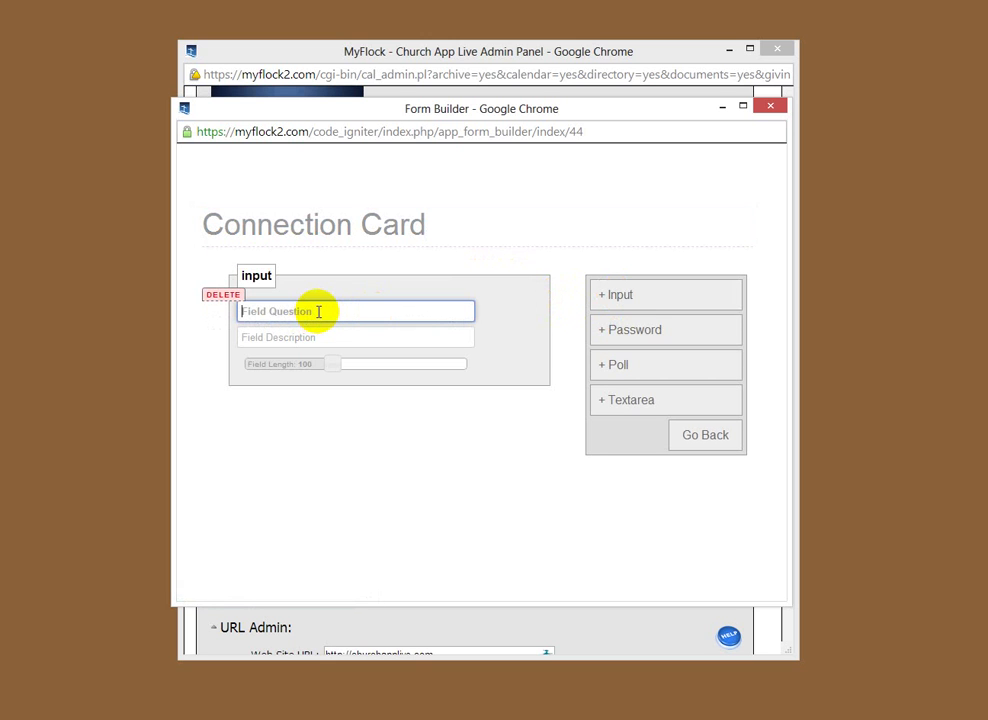
text(Name)
click(315, 336)
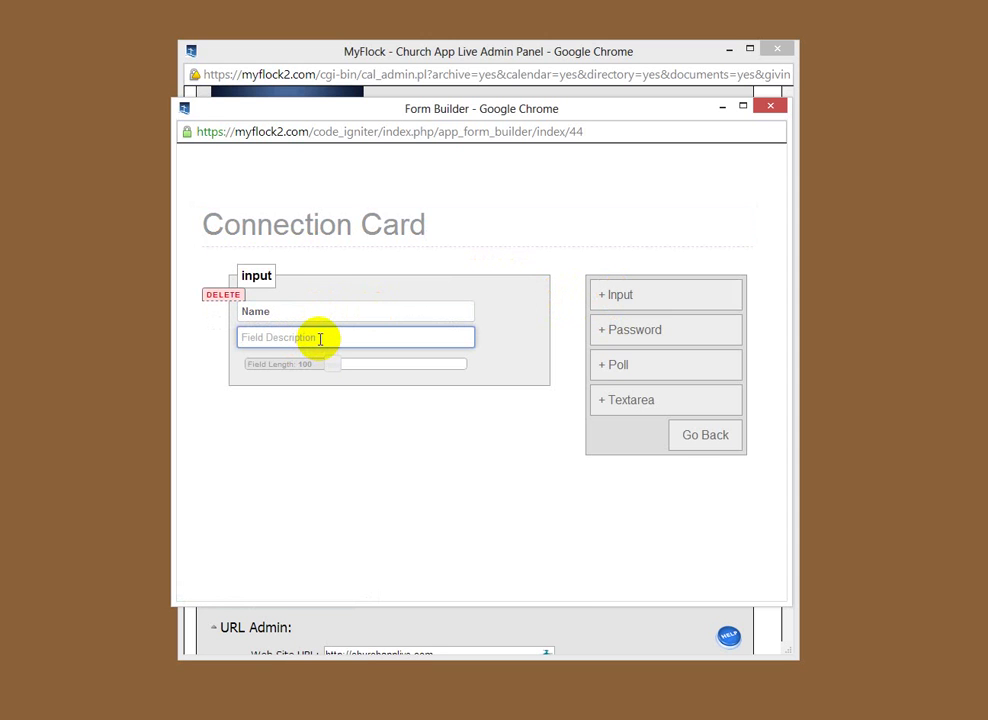
text(This is where you put your)
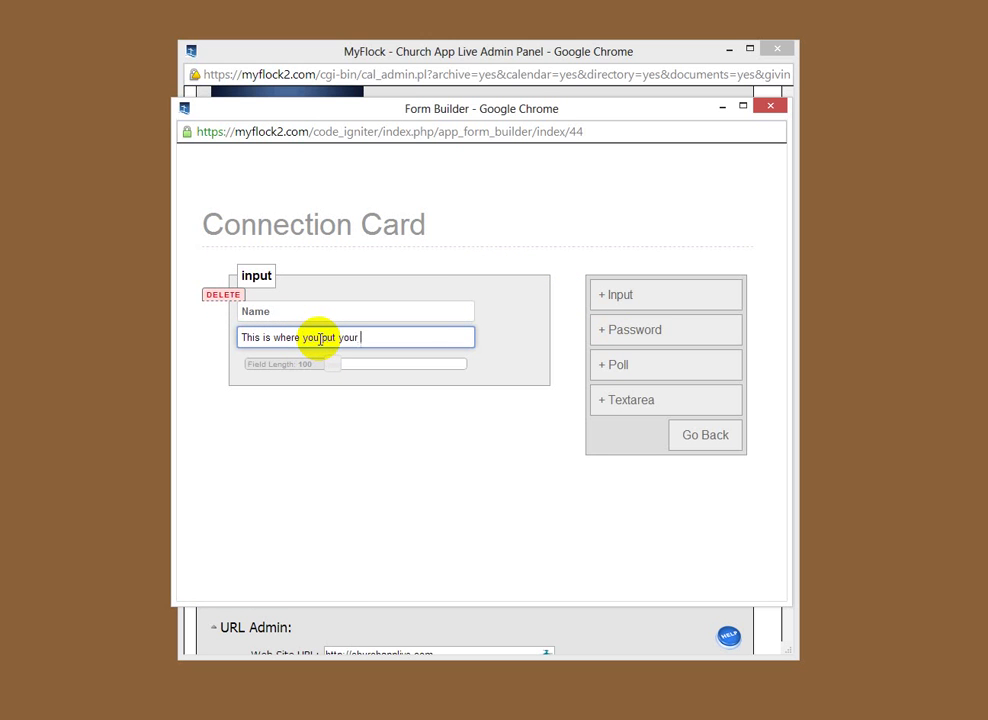
text( name)
Add two more input fields to the form, with the questions Address and email.
click(620, 296)
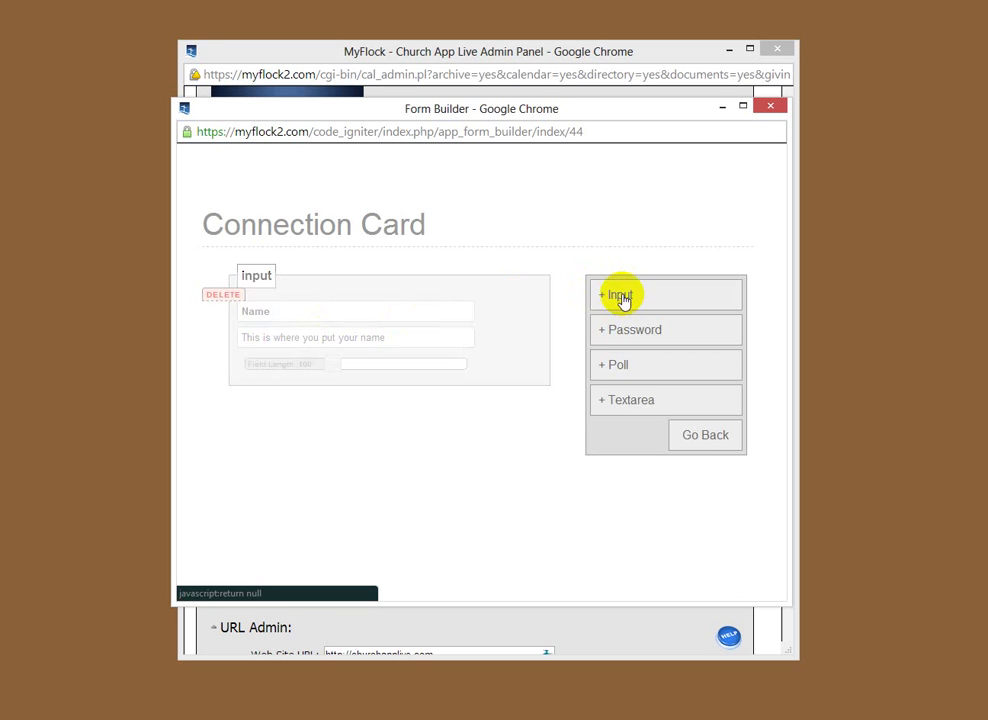
click(313, 312)
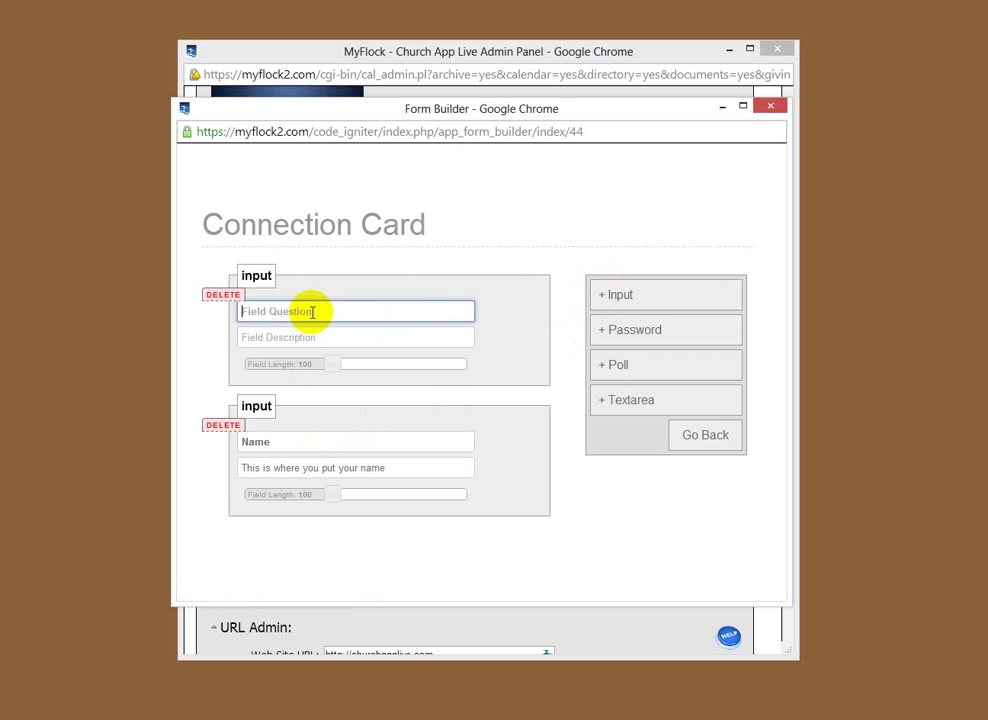
text(Address)
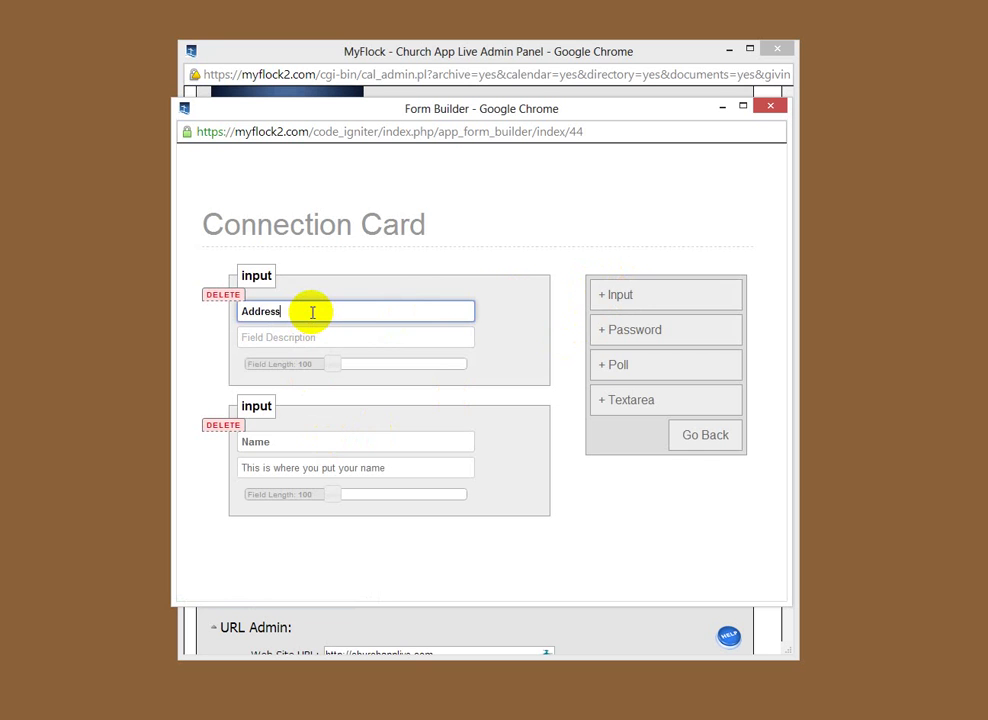
click(604, 296)
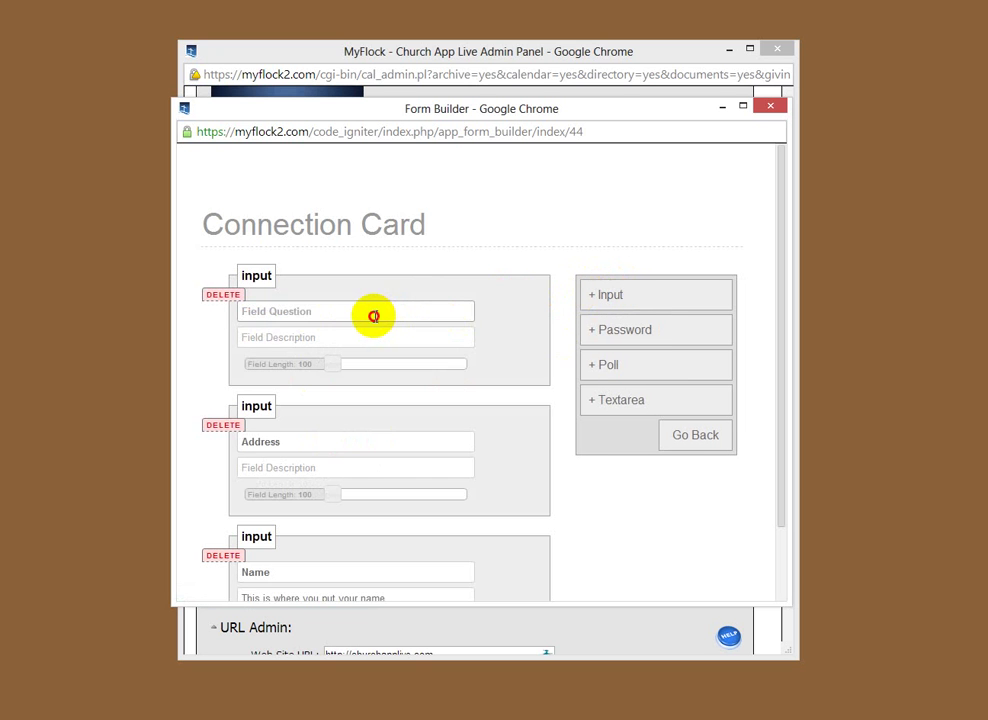
click(375, 313)
text(email)
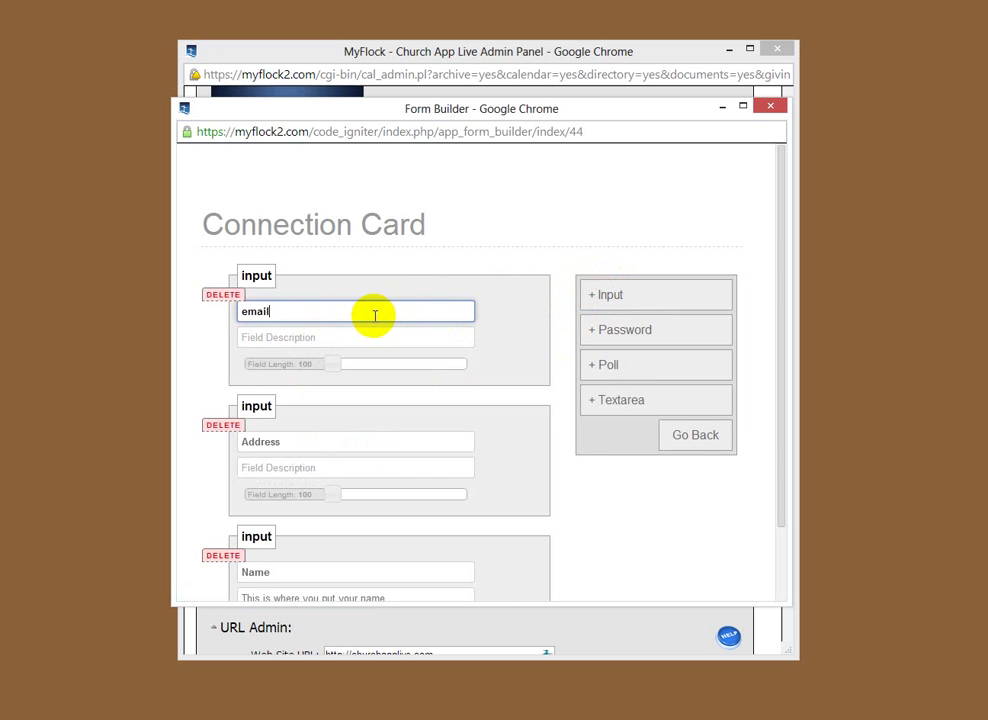
Add a blank input field and a textarea with the question Prayer Request.
click(604, 300)
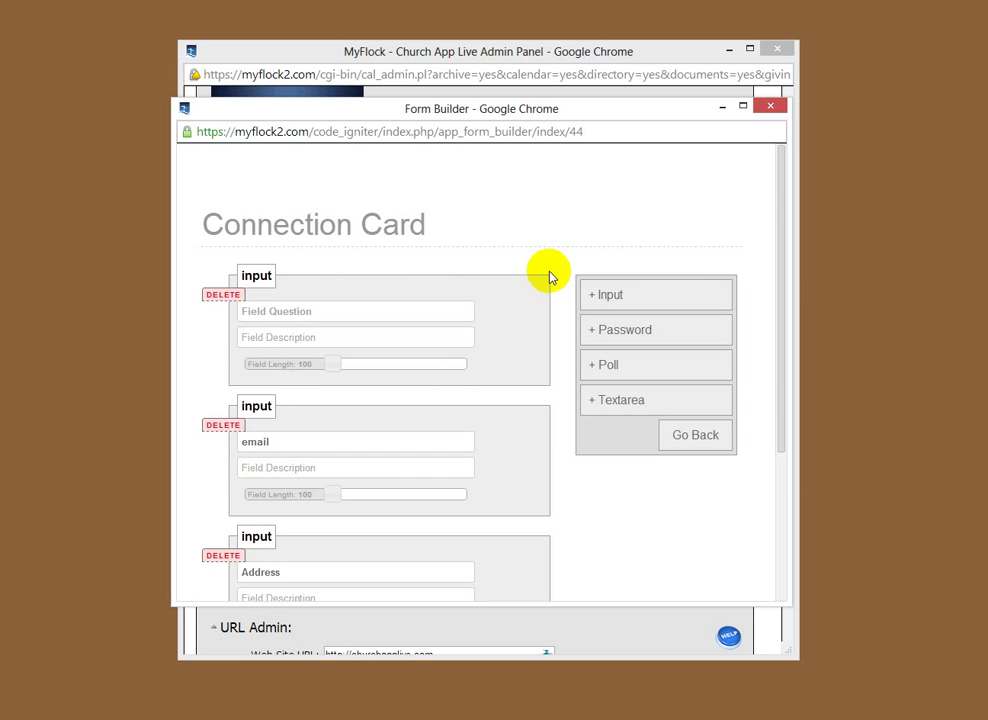
scroll(560, 294, down, 1)
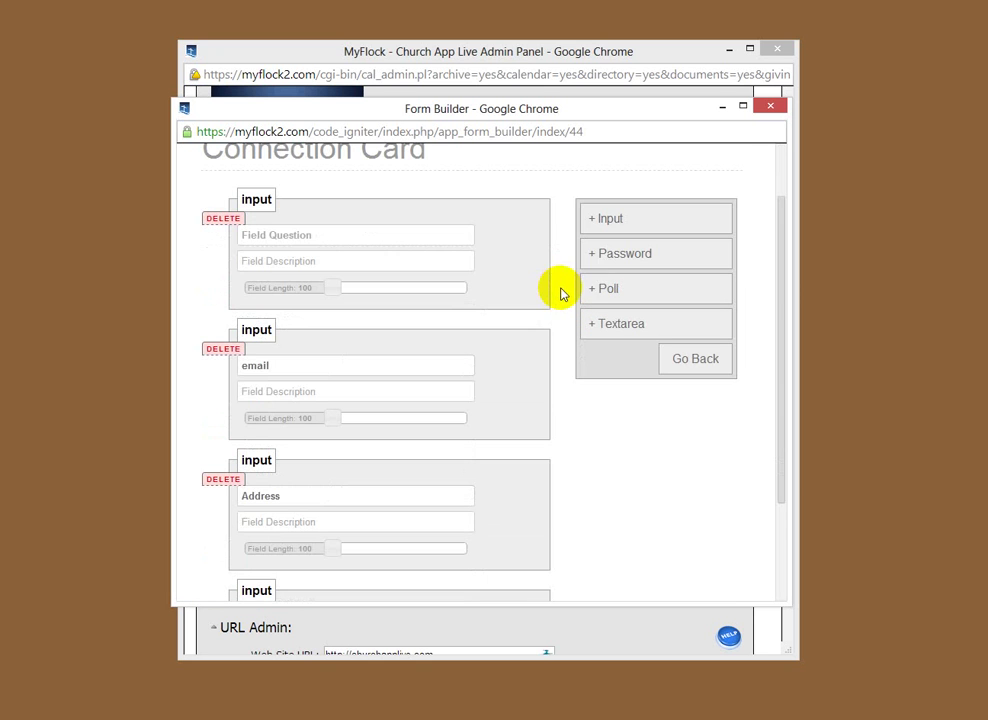
click(620, 330)
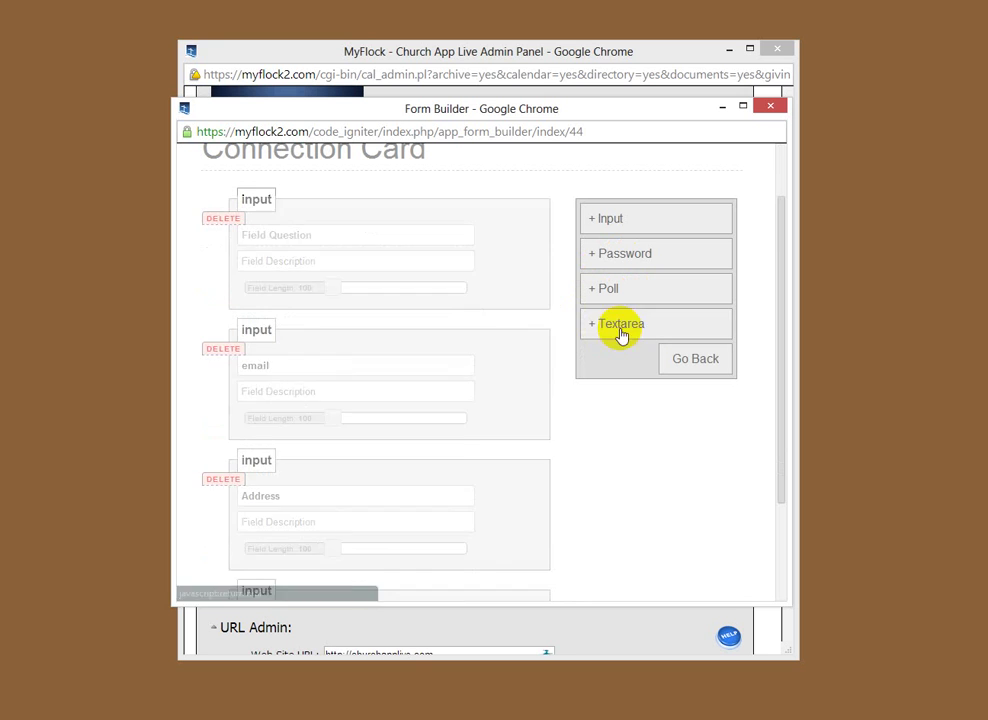
click(333, 238)
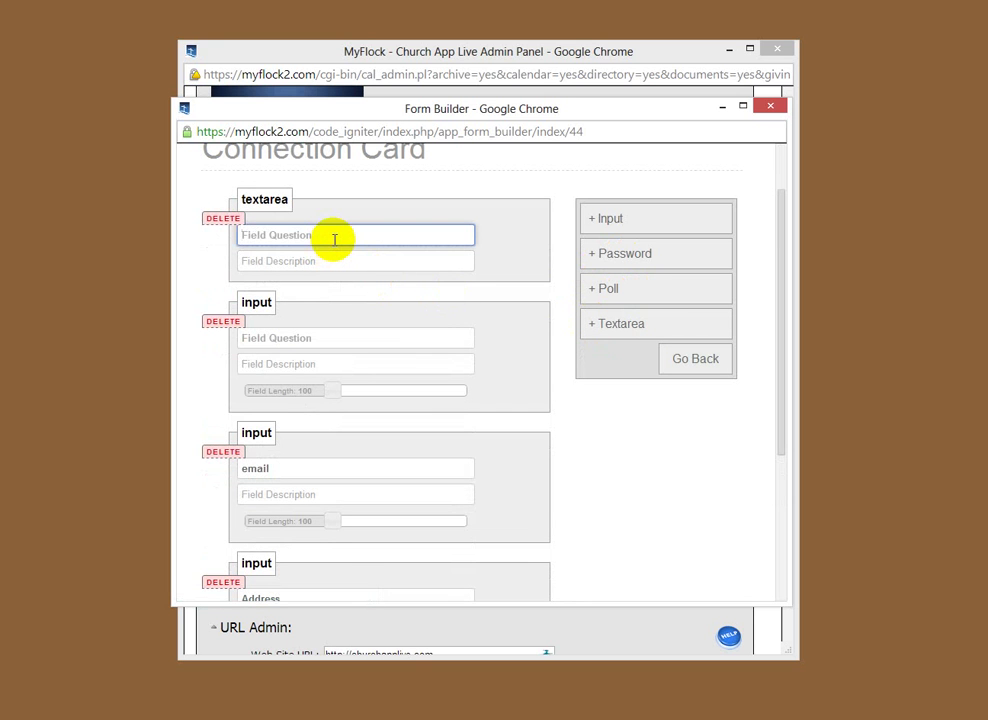
text(Prayer Request)
click(672, 461)
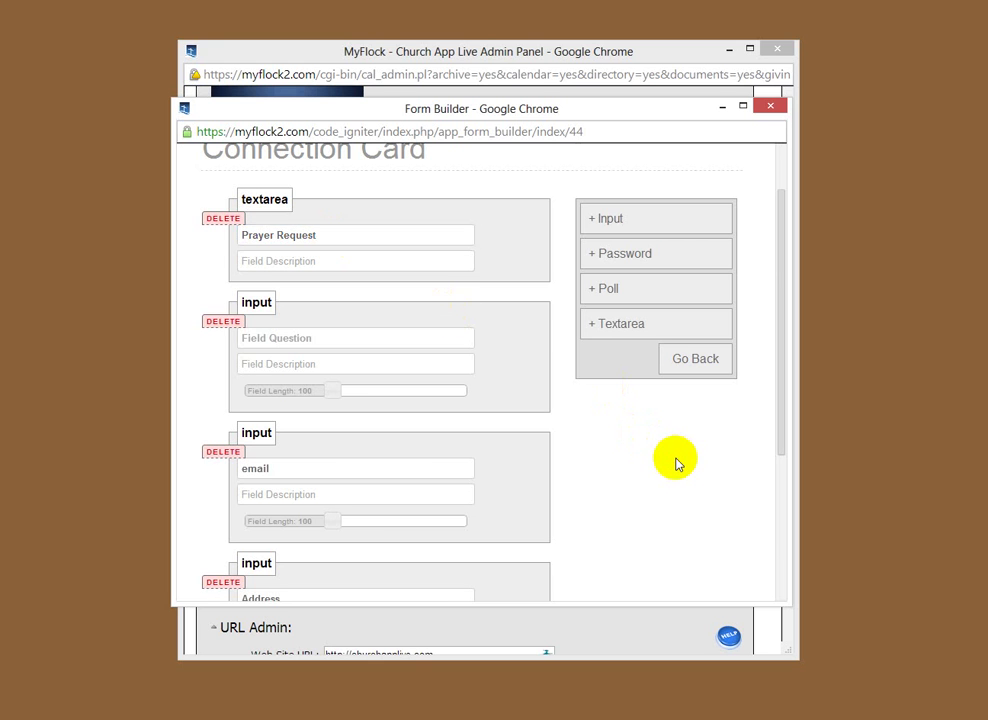
Reorder the form elements to Name, Address, Prayer Request, email and the blank input.
scroll(674, 462, down, 2)
scroll(674, 462, down, 1)
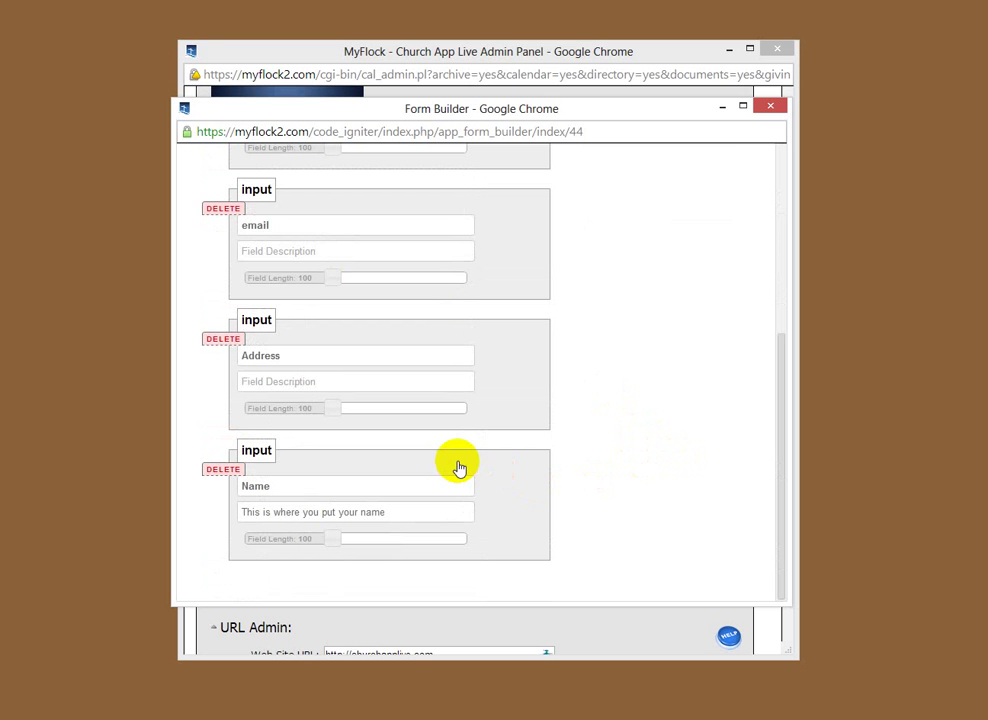
drag(455, 466, 470, 289)
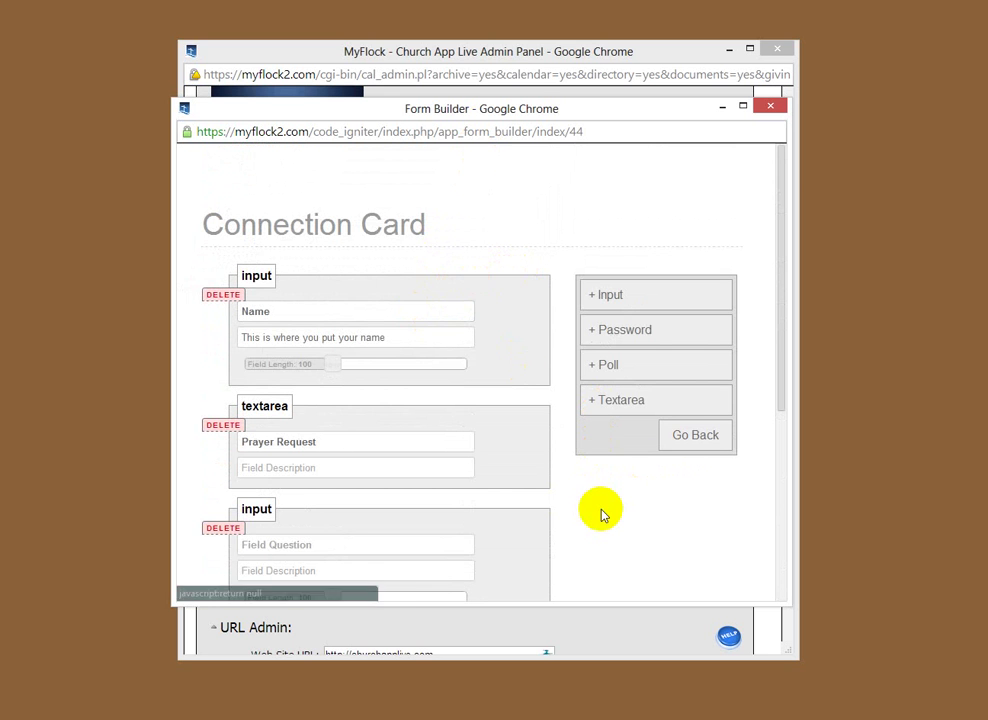
scroll(595, 520, down, 3)
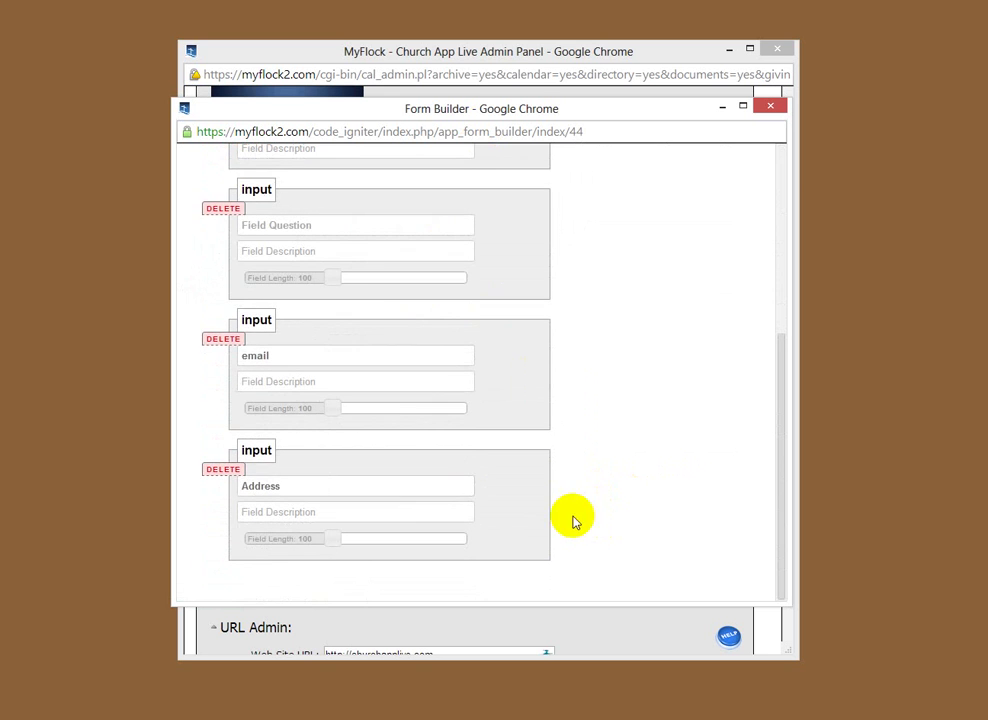
drag(450, 479, 480, 330)
scroll(641, 527, down, 3)
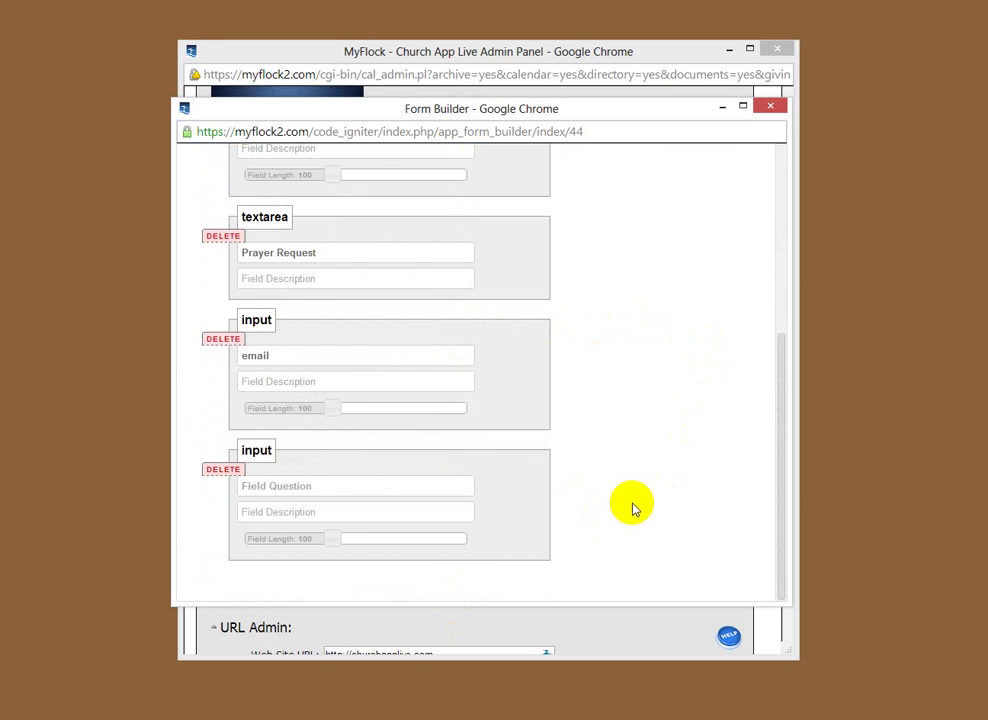
scroll(640, 460, up, 4)
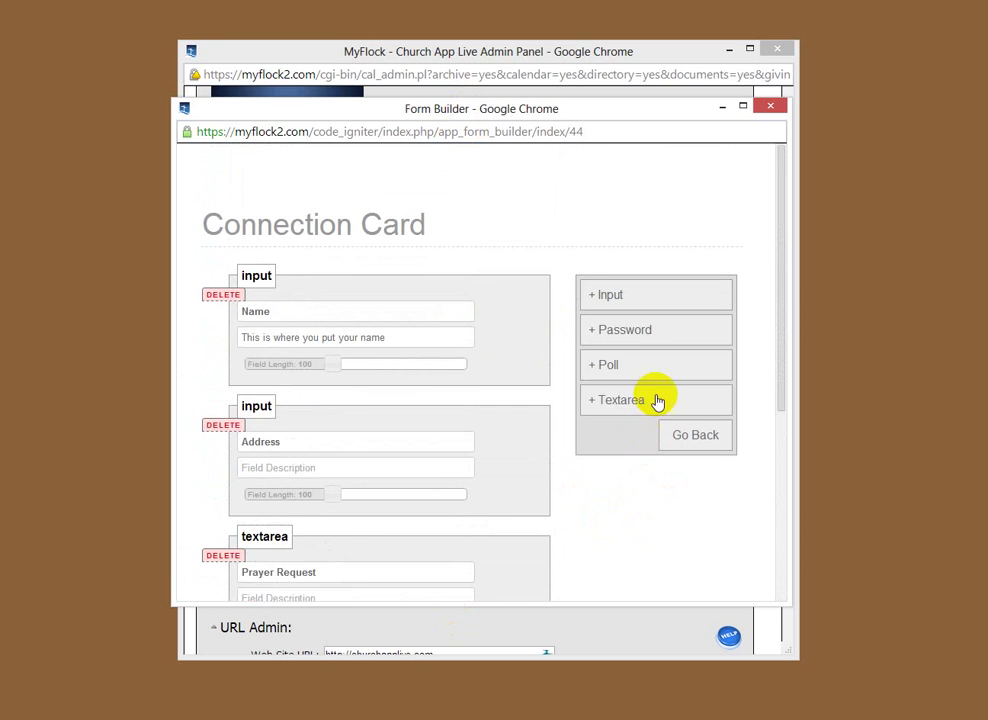
Close the form builder, enable the forms feature for the app and save the feature settings.
click(770, 110)
click(446, 535)
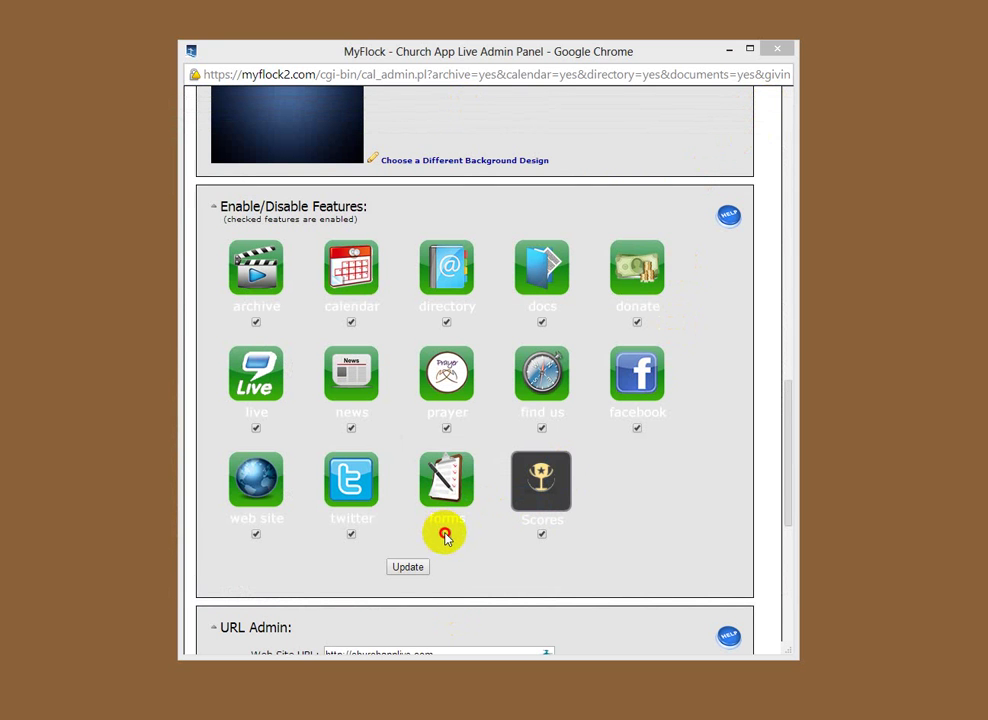
click(414, 568)
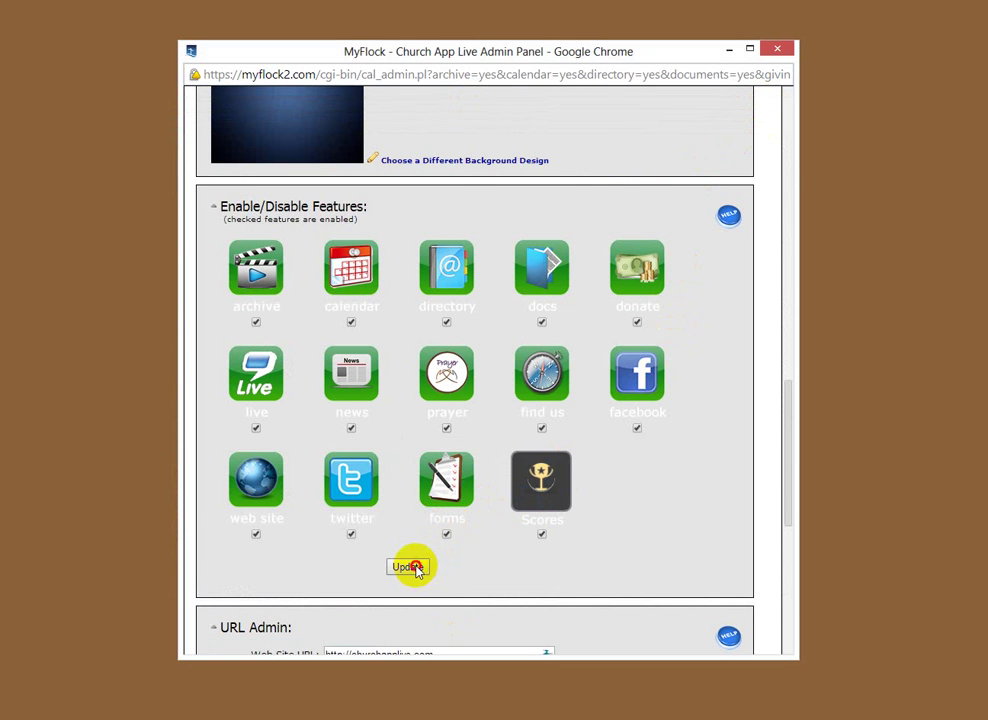
click(586, 168)
Reopen the forms manager to view the Connection Card entry and its results and export options.
scroll(603, 178, down, 1)
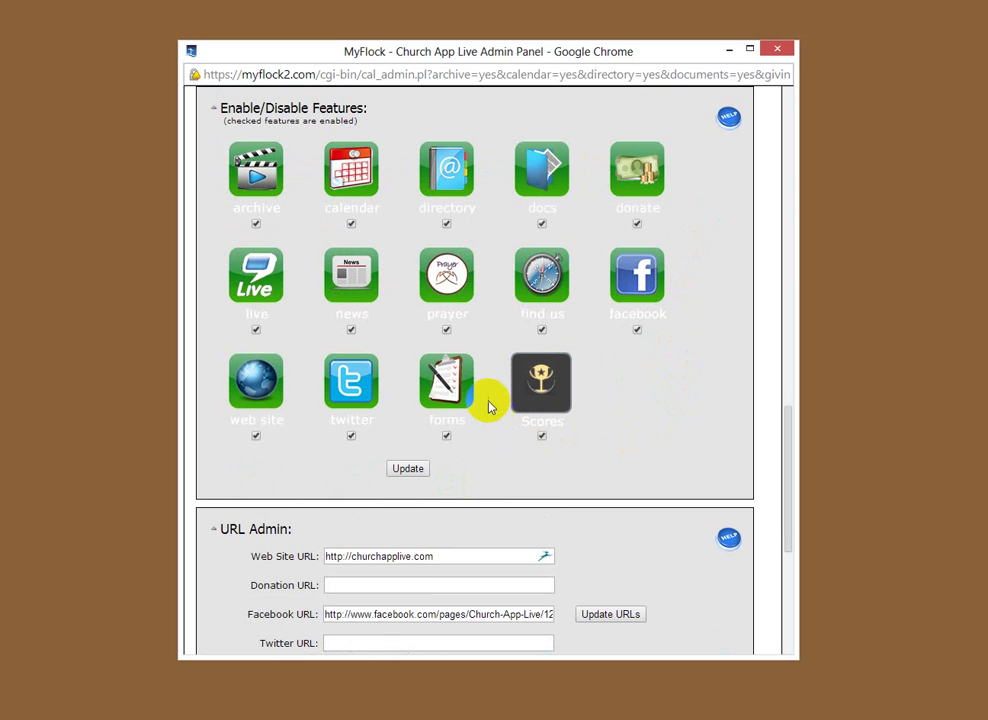
click(462, 380)
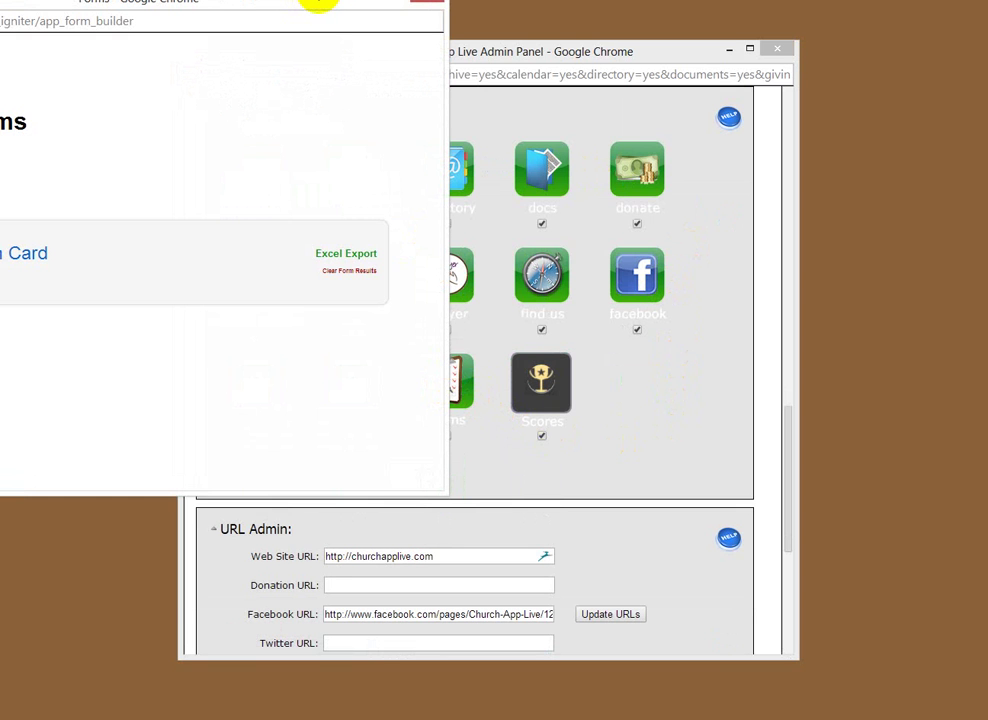
drag(2, 2, 278, 113)
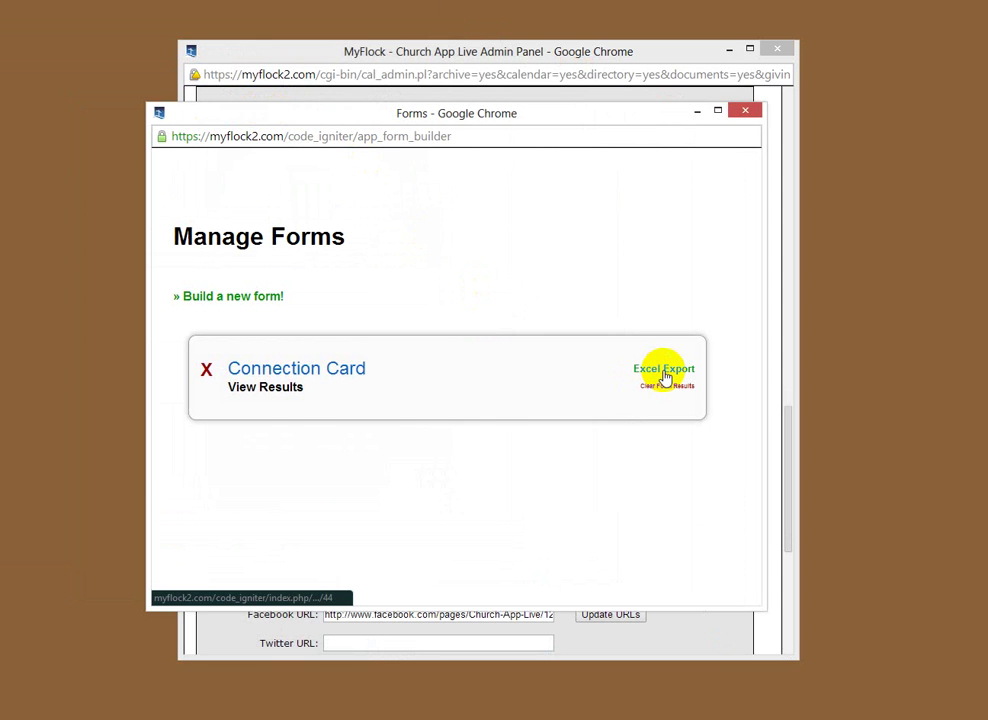